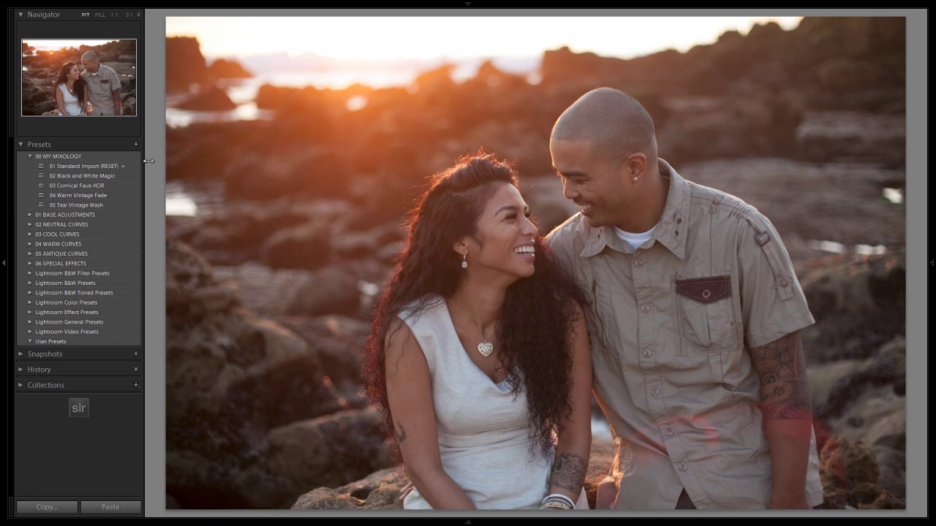
- Apply the 06 Lighten +1 exposure preset and the 12 Flatten (Portraits) dynamic range preset to the couple's beach photo
{"action": "left_click", "coordinate": [27, 212]}
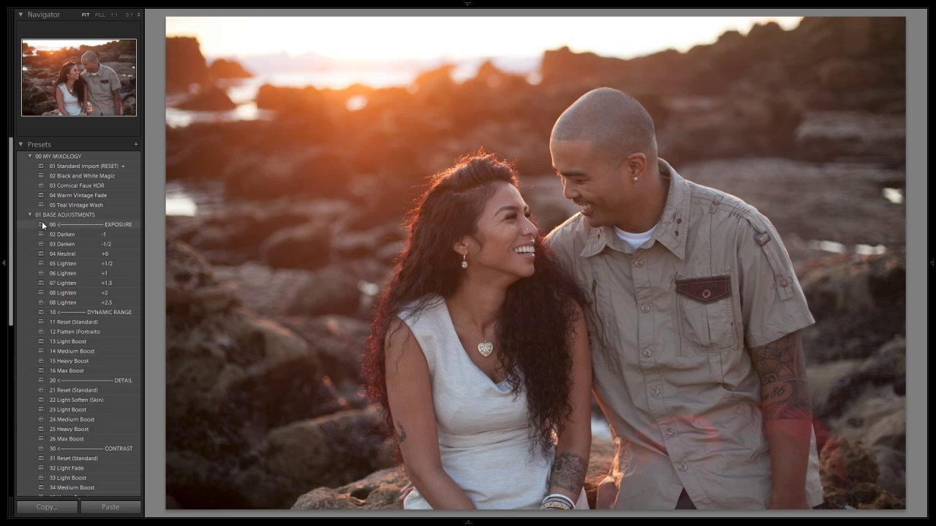
{"action": "left_click", "coordinate": [73, 273]}
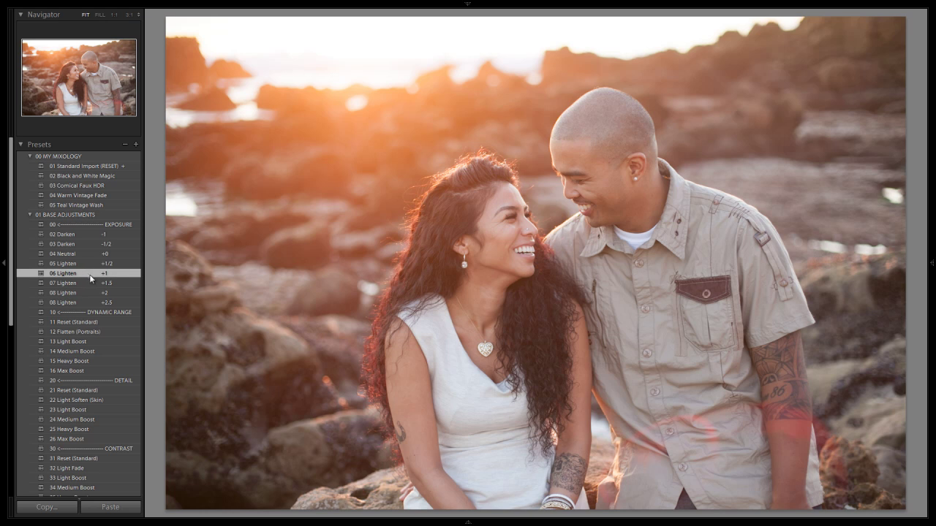
{"action": "scroll", "coordinate": [88, 275], "scroll_direction": "down", "scroll_amount": 3}
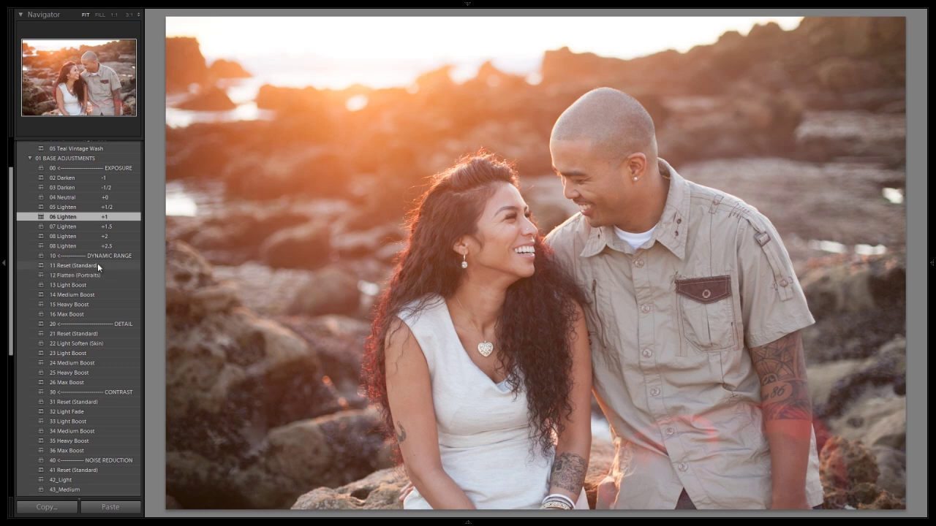
{"action": "left_click", "coordinate": [87, 275]}
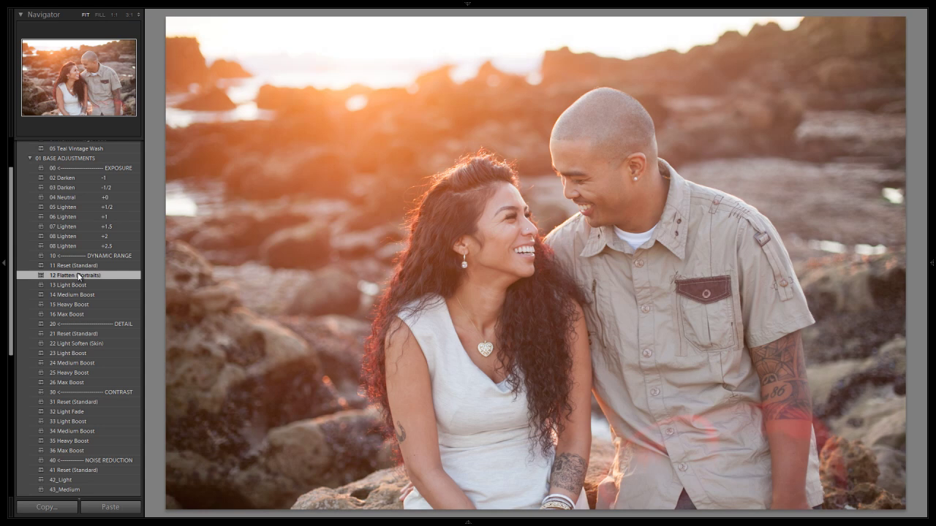
- Apply the 22 Light Soften (Skin) detail preset and the 33 Light Boost contrast preset from the base adjustments
{"action": "scroll", "coordinate": [87, 274], "scroll_direction": "down", "scroll_amount": 3}
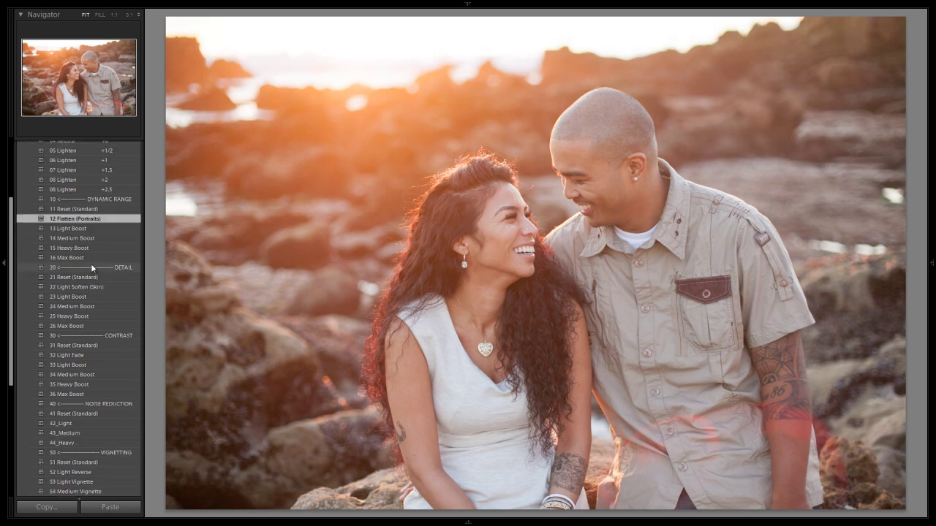
{"action": "scroll", "coordinate": [91, 266], "scroll_direction": "down", "scroll_amount": 3}
{"action": "left_click", "coordinate": [109, 230]}
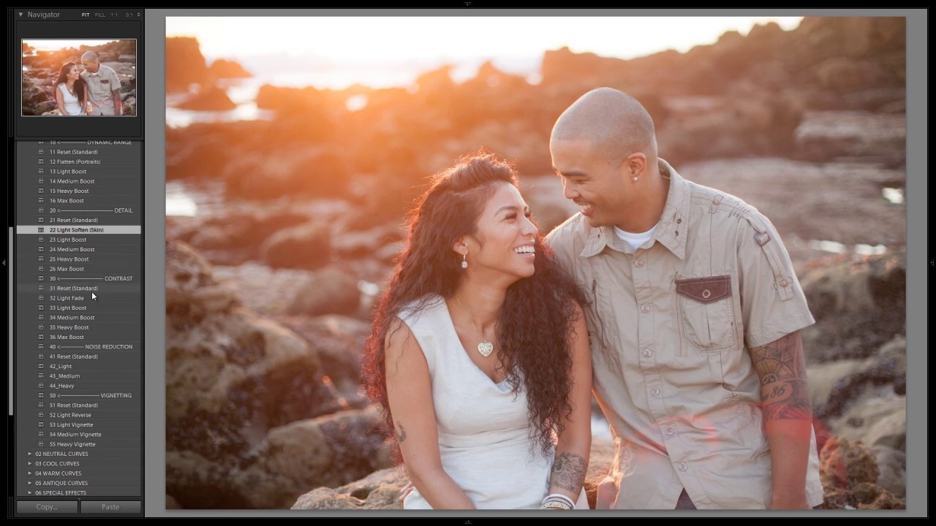
{"action": "left_click", "coordinate": [79, 309]}
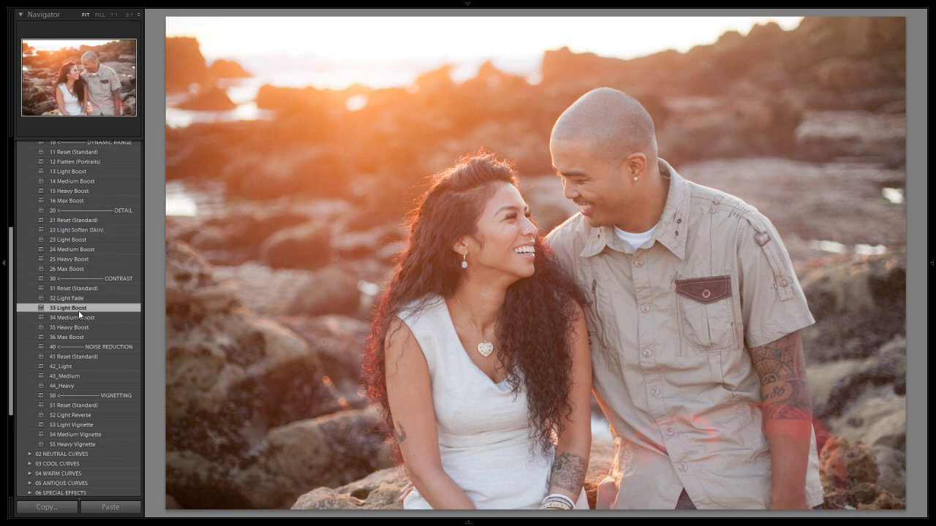
- Apply the 54 Medium Vignette preset and collapse the 01 BASE ADJUSTMENTS preset folder
{"action": "left_click", "coordinate": [80, 434]}
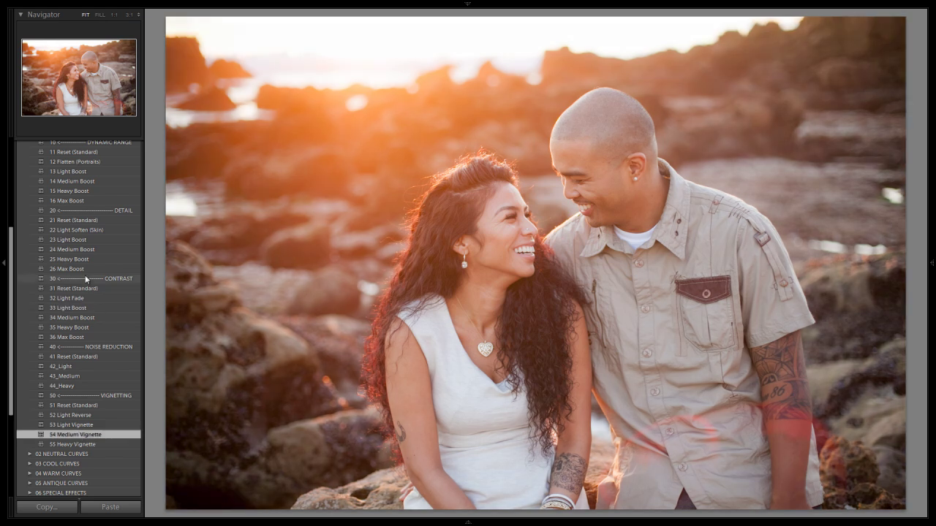
{"action": "scroll", "coordinate": [76, 241], "scroll_direction": "up", "scroll_amount": 5}
{"action": "left_click", "coordinate": [29, 214]}
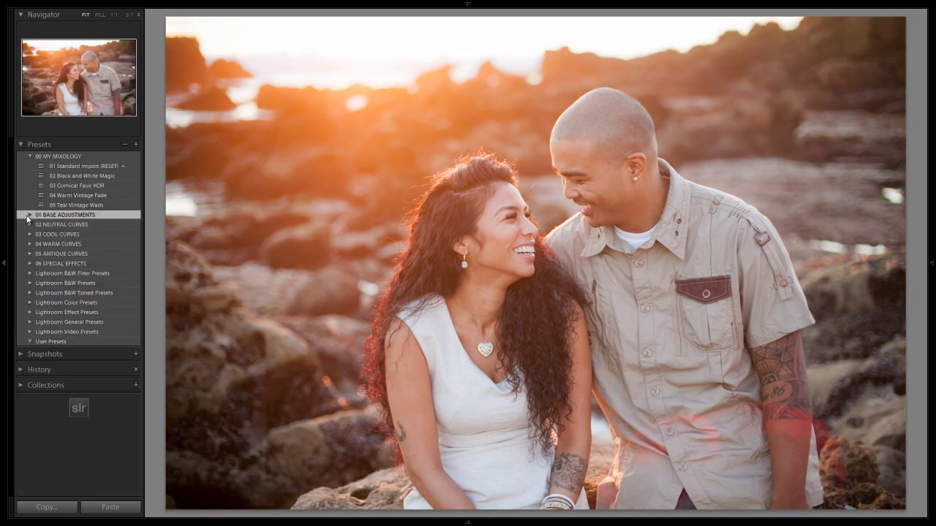
- Apply the neutral wash 21 B&W preset from 05 ANTIQUE CURVES and the 05 Lighten +1/2 exposure preset
{"action": "left_click", "coordinate": [29, 254]}
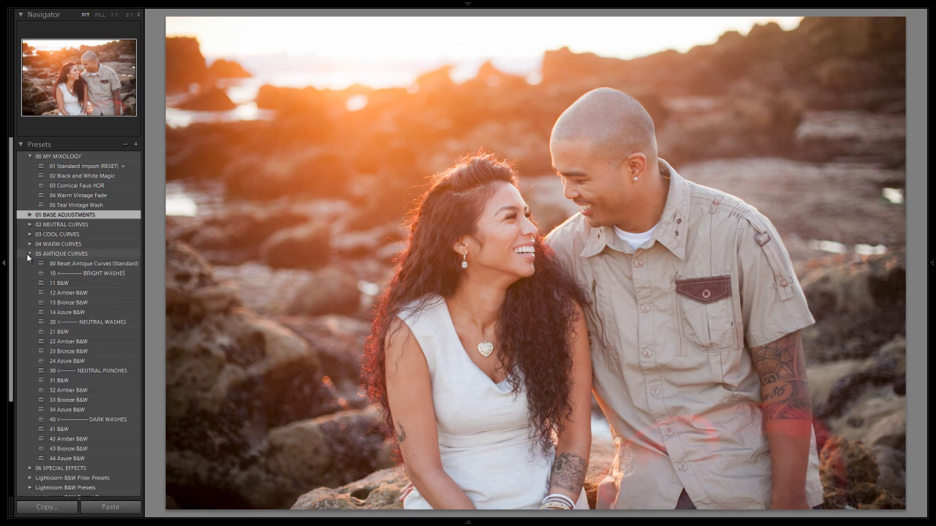
{"action": "left_click", "coordinate": [76, 333]}
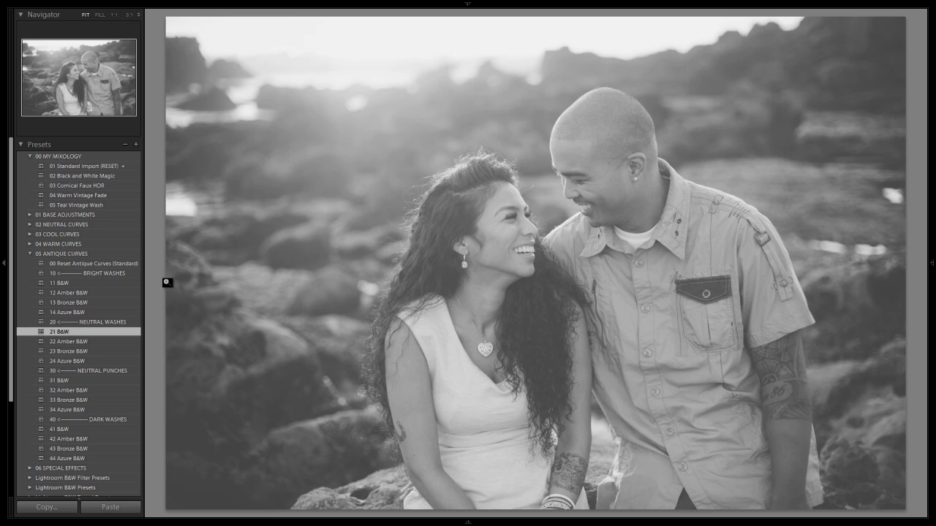
{"action": "left_click", "coordinate": [28, 216]}
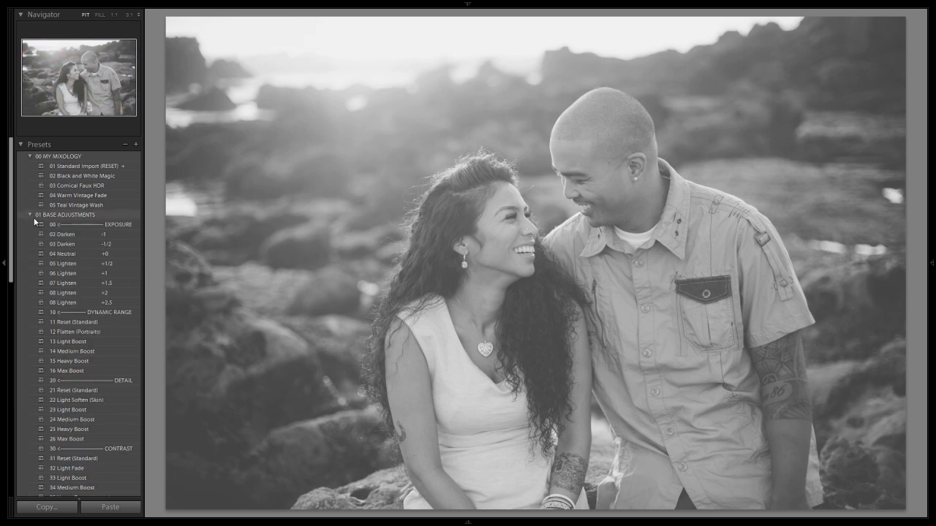
{"action": "left_click", "coordinate": [59, 262]}
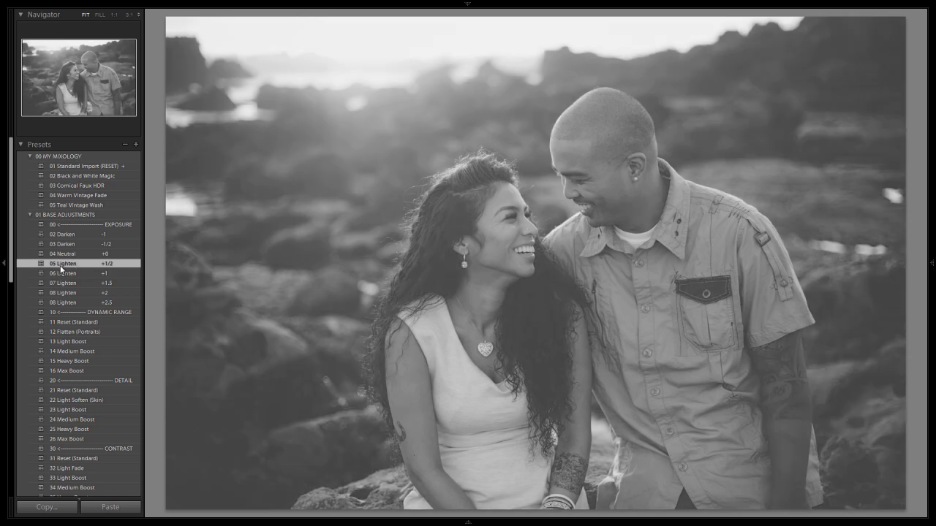
- Try the 23 Light Boost detail preset, and settle on 22 Light Soften (Skin) instead
{"action": "scroll", "coordinate": [87, 368], "scroll_direction": "down", "scroll_amount": 2}
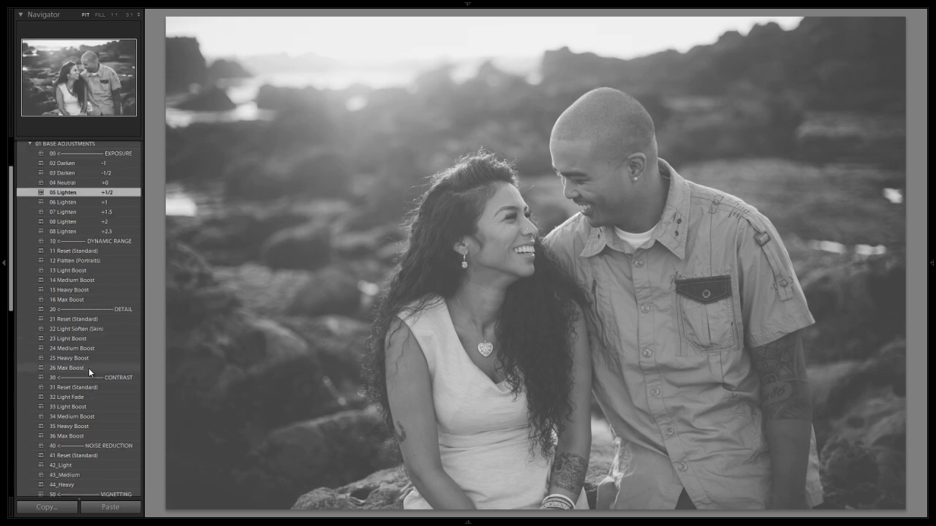
{"action": "left_click", "coordinate": [84, 337]}
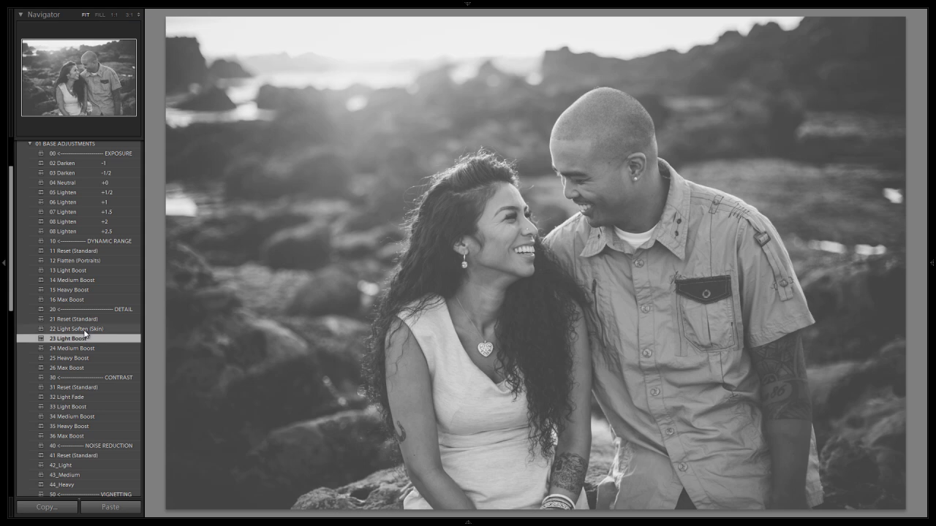
{"action": "left_click", "coordinate": [85, 330]}
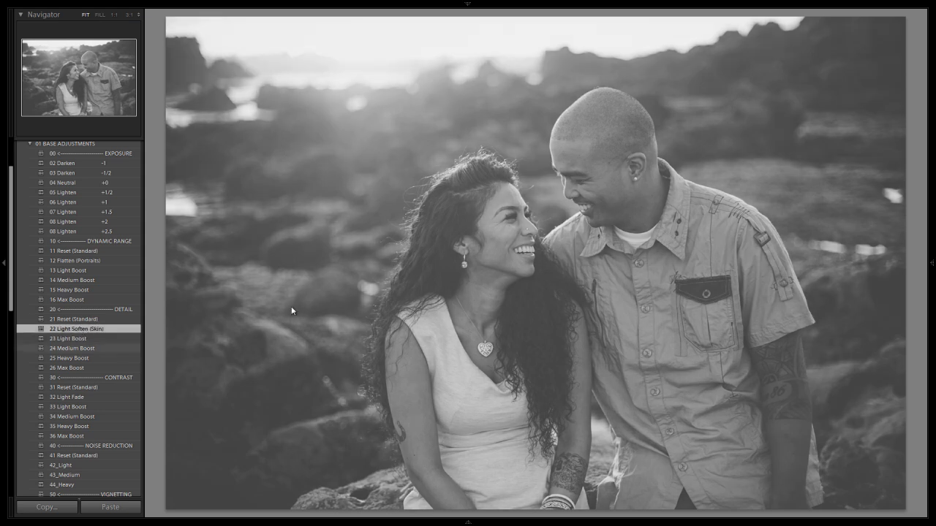
{"action": "scroll", "coordinate": [121, 329], "scroll_direction": "down", "scroll_amount": 3}
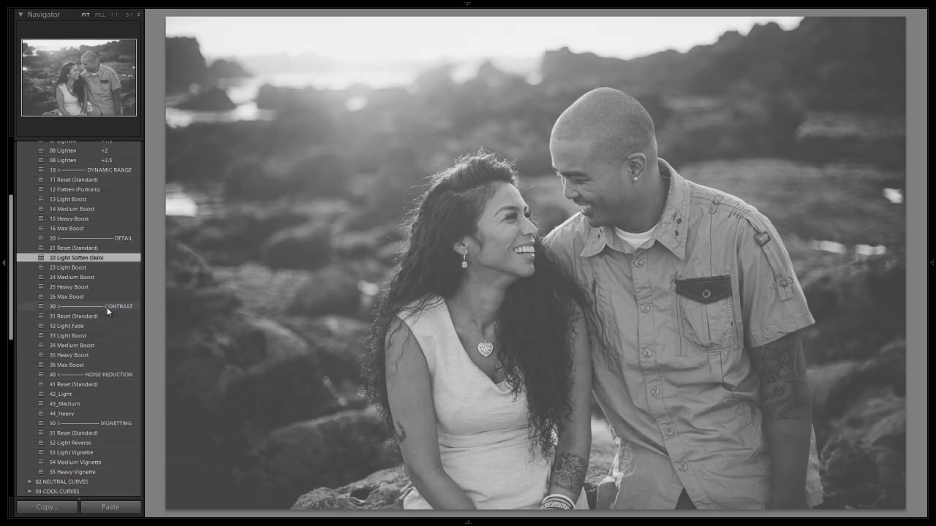
- Save all develop settings as a new preset named "06 Faded Black and White Vintage" in the 00 MY MIXOLOGY folder
{"action": "scroll", "coordinate": [89, 312], "scroll_direction": "up", "scroll_amount": 5}
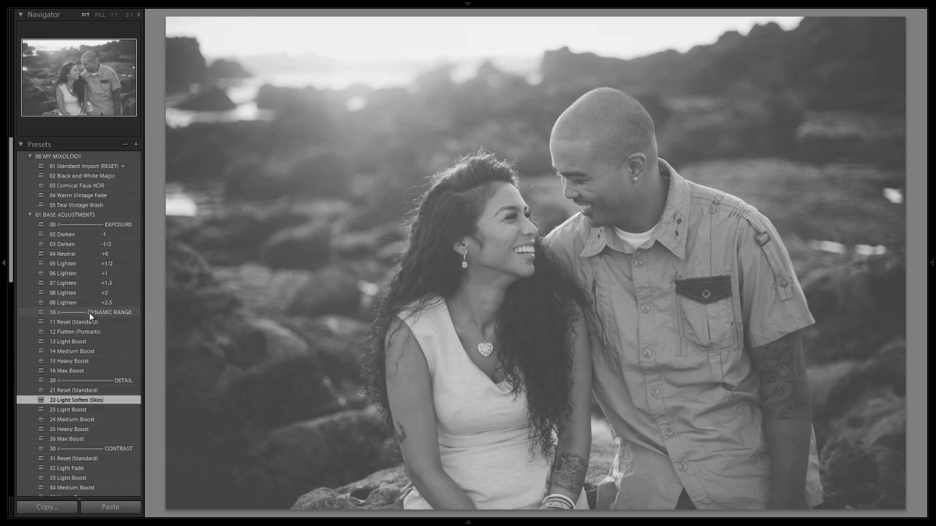
{"action": "left_click", "coordinate": [135, 145]}
{"action": "type", "text": "06 "}
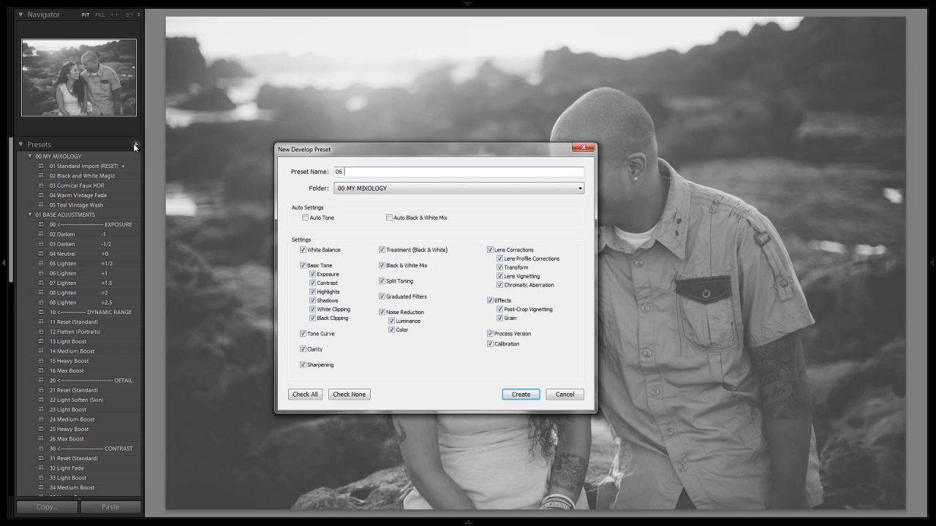
{"action": "type", "text": "Faded Black and White Vintage"}
{"action": "left_click", "coordinate": [314, 398]}
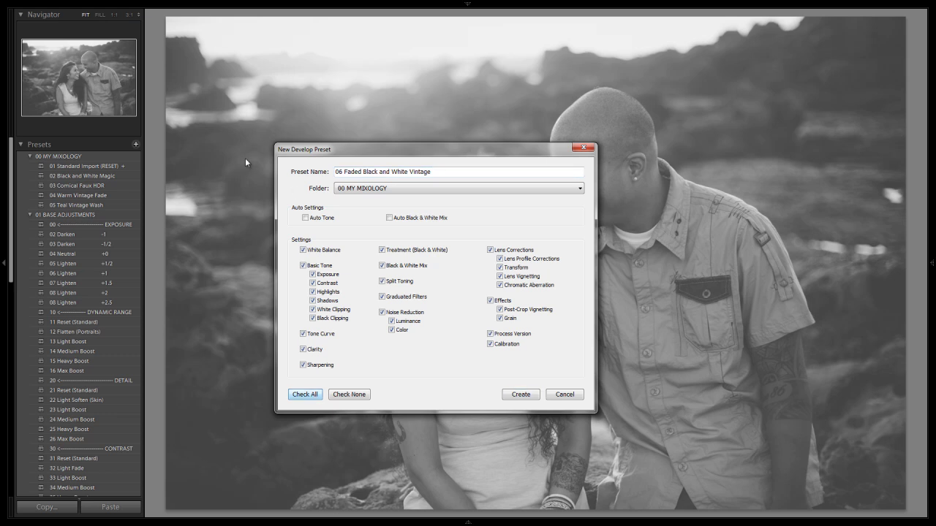
{"action": "left_click", "coordinate": [519, 395]}
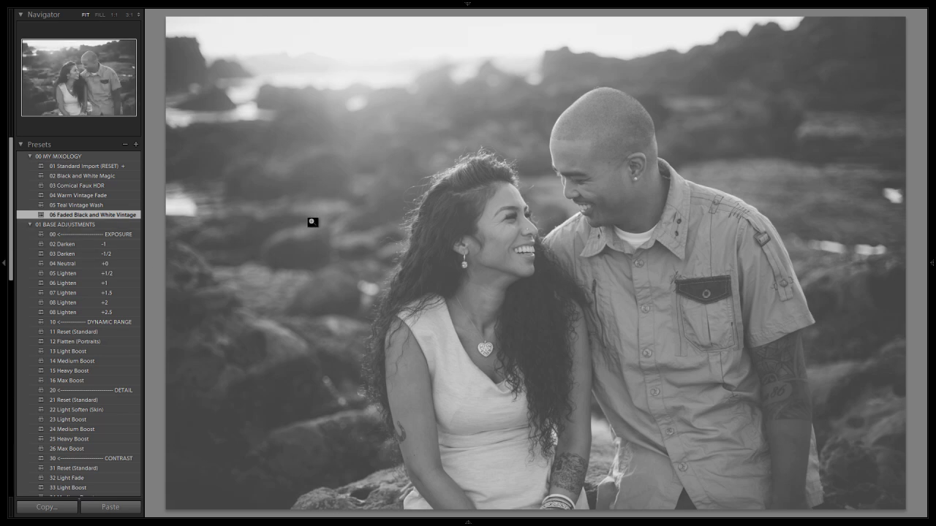
- Apply the 06 Faded Black and White Vintage preset to the photo of the couple kissing between the poles
{"action": "mouse_move", "coordinate": [455, 509]}
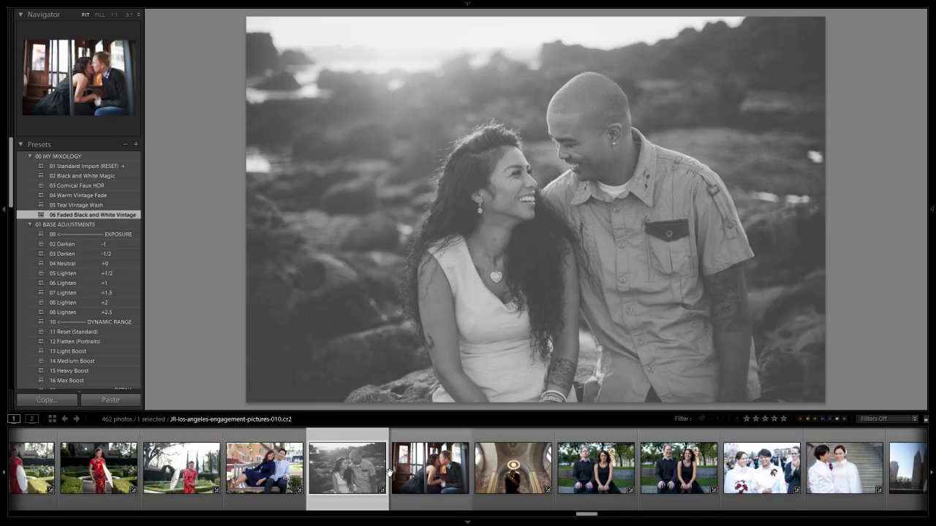
{"action": "left_click", "coordinate": [447, 472]}
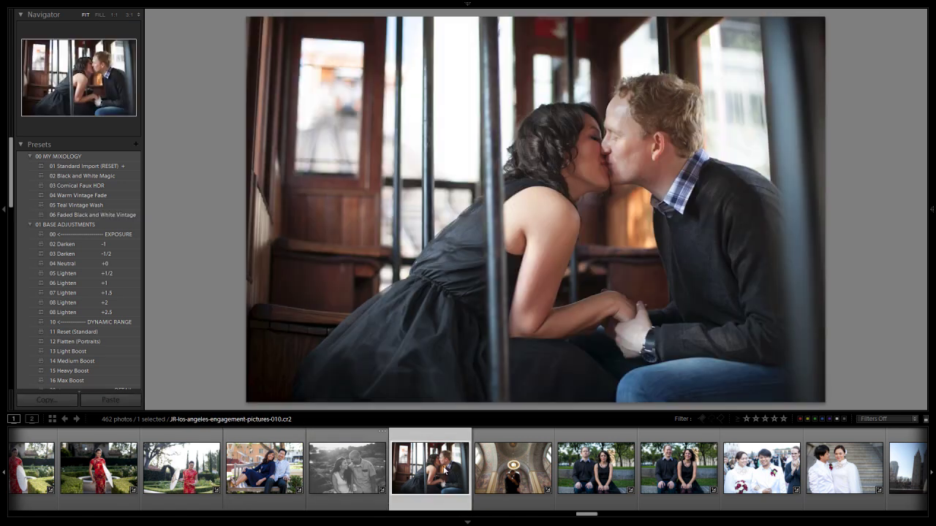
{"action": "left_click", "coordinate": [96, 214]}
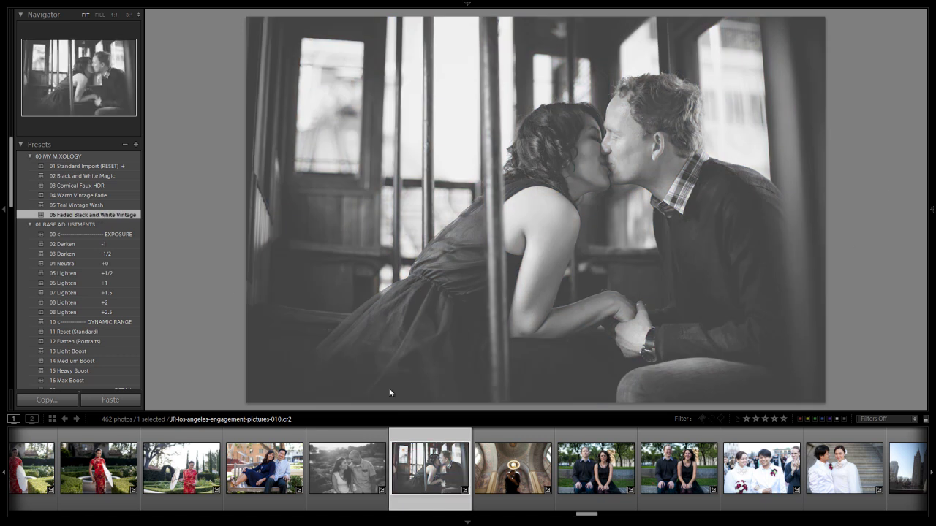
- Apply the 06 Faded Black and White Vintage preset to the couple-on-bench photo and the parasol portrait in the red dress
{"action": "left_click", "coordinate": [303, 479]}
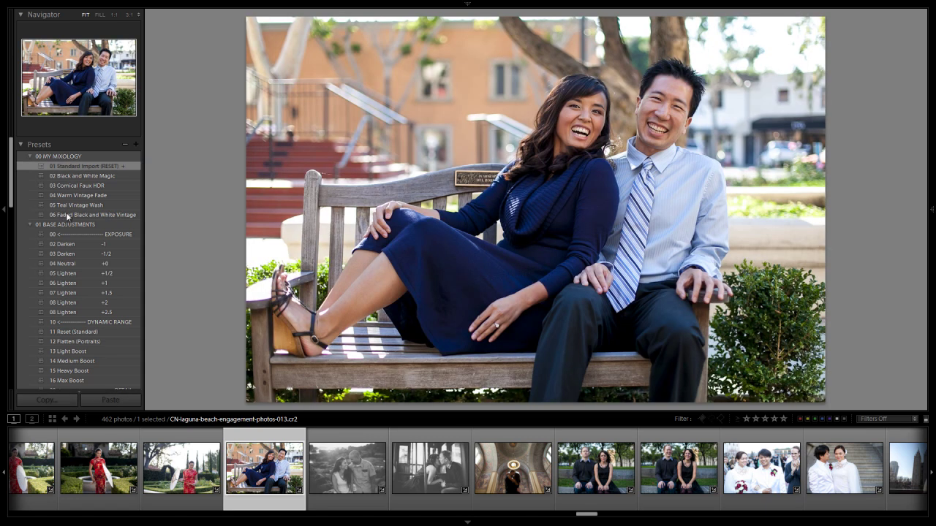
{"action": "left_click", "coordinate": [65, 215]}
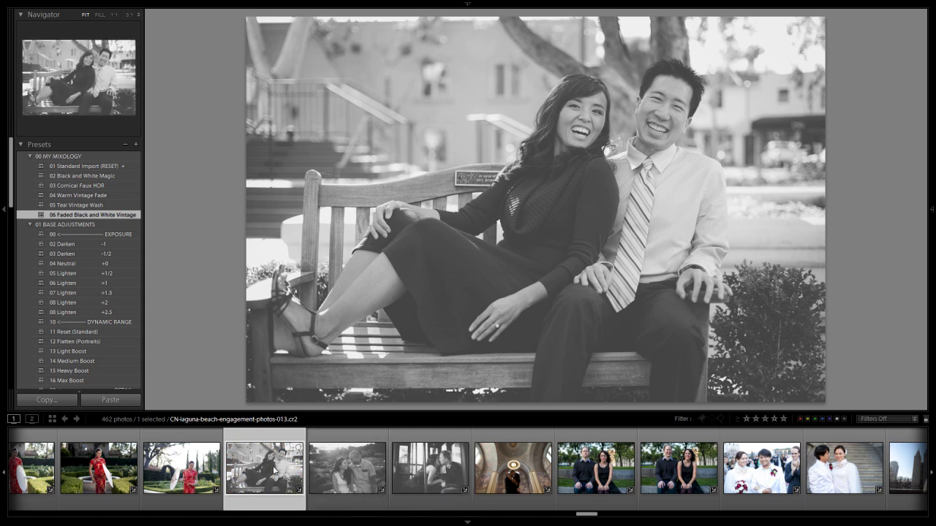
{"action": "key", "text": "Left"}
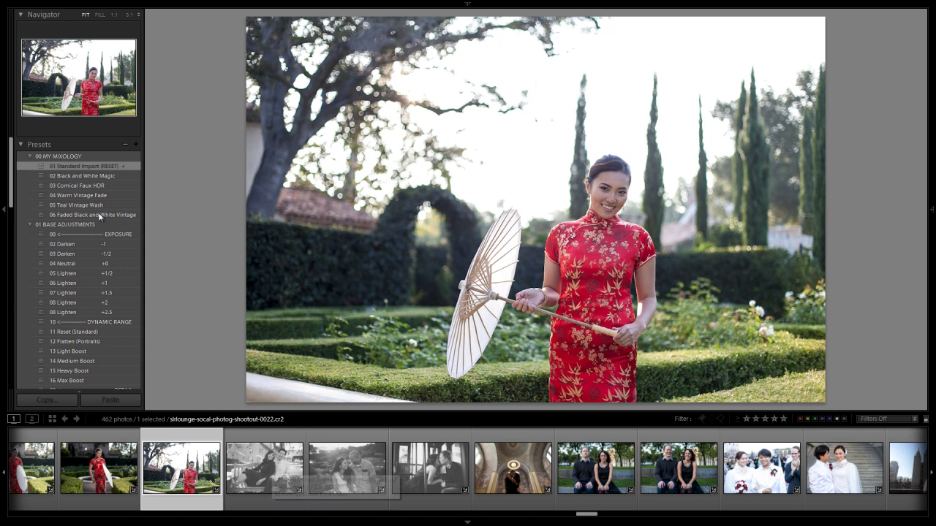
{"action": "left_click", "coordinate": [98, 214]}
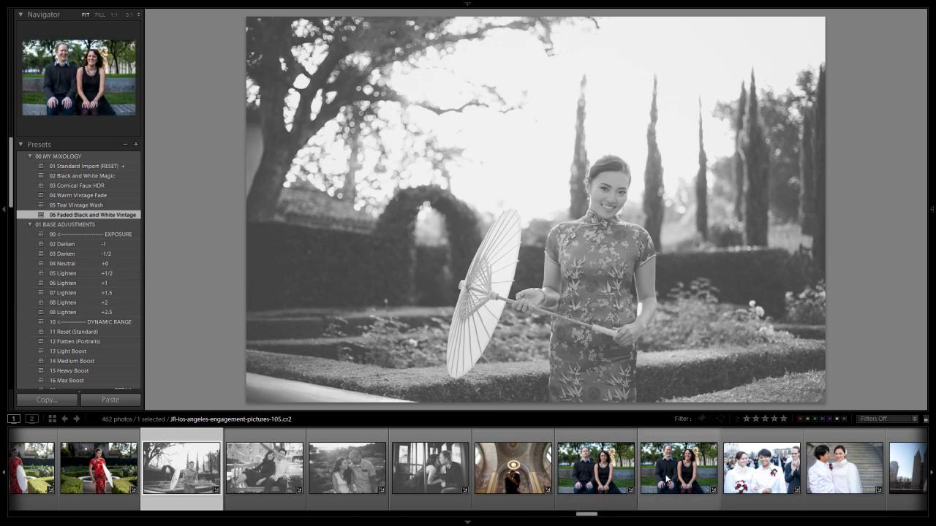
- Apply the 06 Faded Black and White Vintage preset to ti-santa-monica-pier-engagement-photography-0080.cr2 and brighten it with 07 Lighten +1.5
{"action": "scroll", "coordinate": [645, 474], "scroll_direction": "down", "scroll_amount": 3}
{"action": "scroll", "coordinate": [629, 473], "scroll_direction": "down", "scroll_amount": 3}
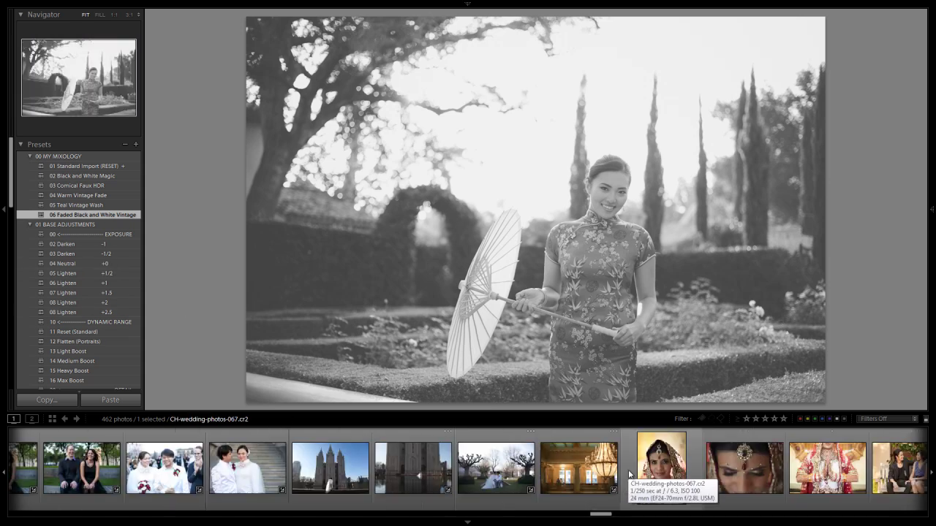
{"action": "scroll", "coordinate": [629, 474], "scroll_direction": "down", "scroll_amount": 6}
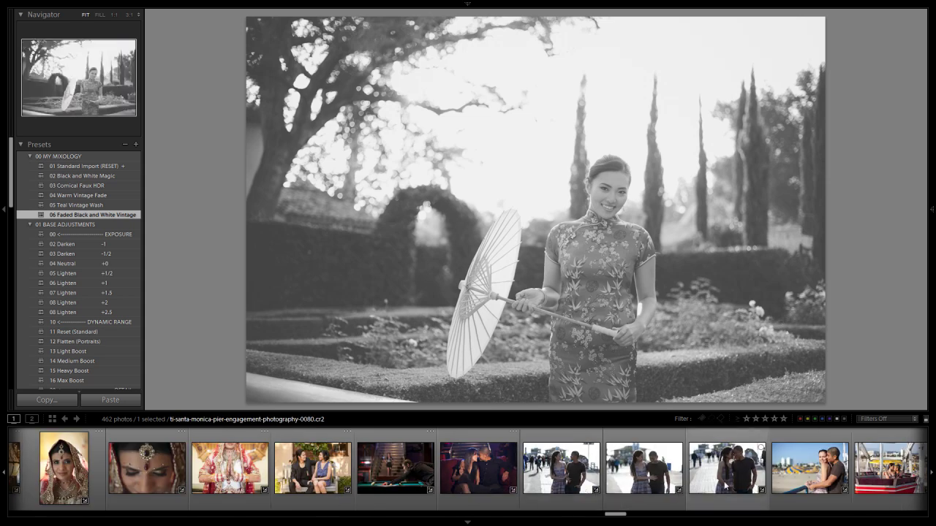
{"action": "scroll", "coordinate": [644, 474], "scroll_direction": "down", "scroll_amount": 3}
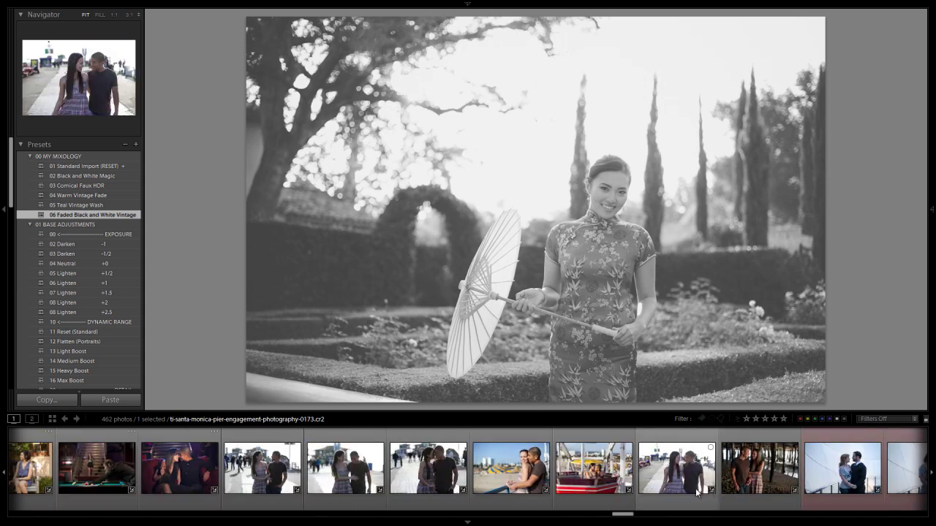
{"action": "left_click", "coordinate": [441, 475]}
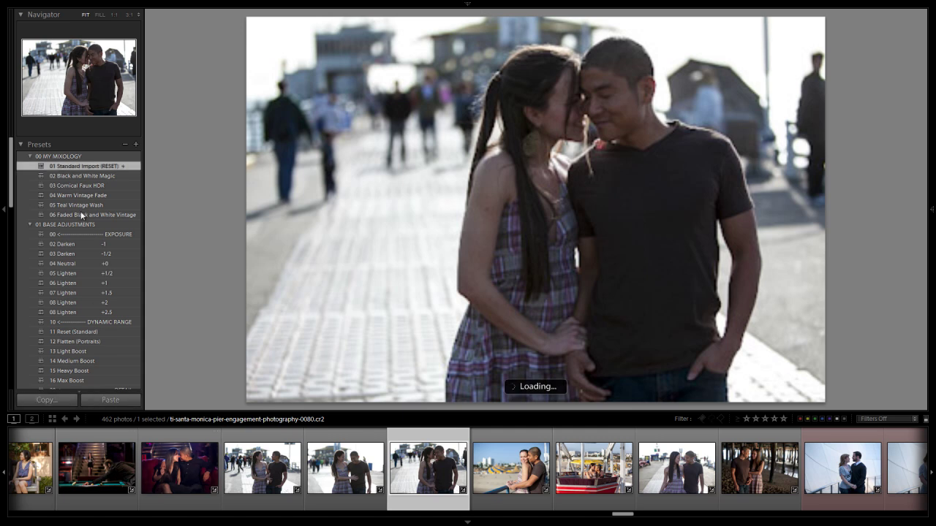
{"action": "left_click", "coordinate": [81, 215]}
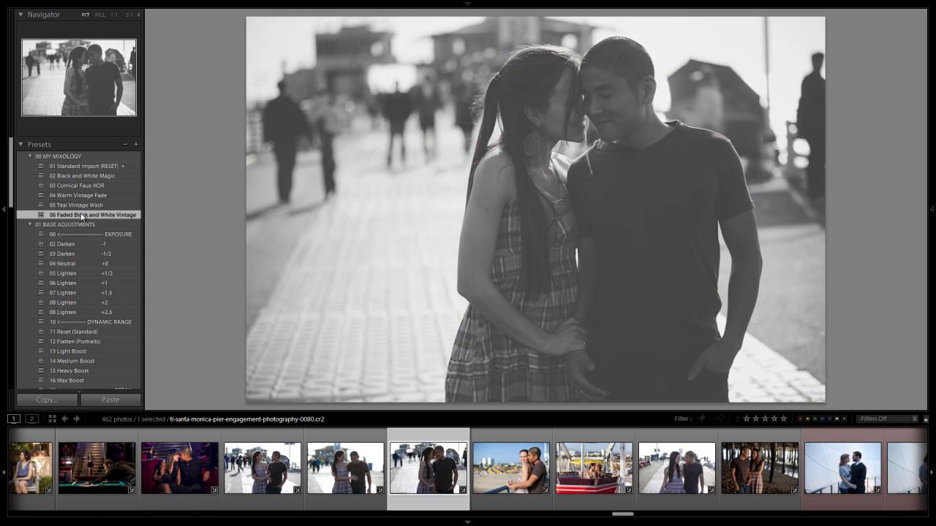
{"action": "left_click", "coordinate": [78, 291]}
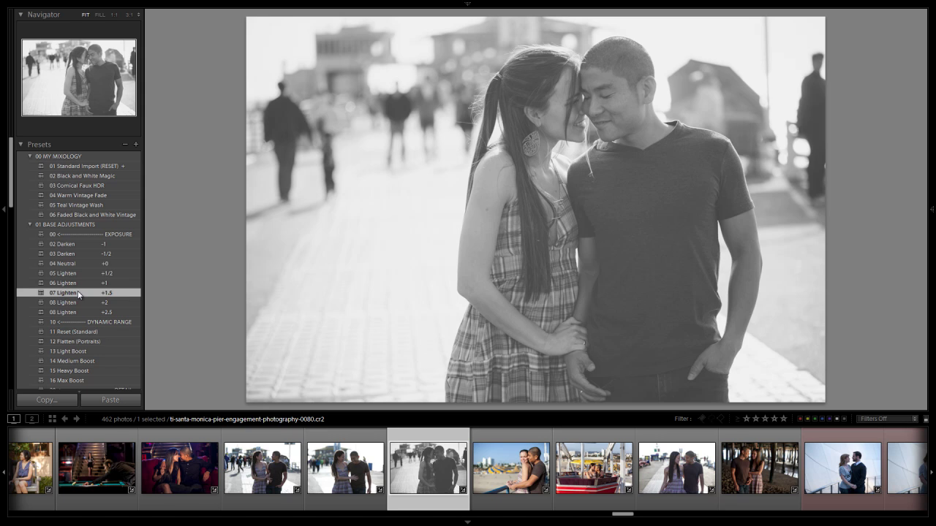